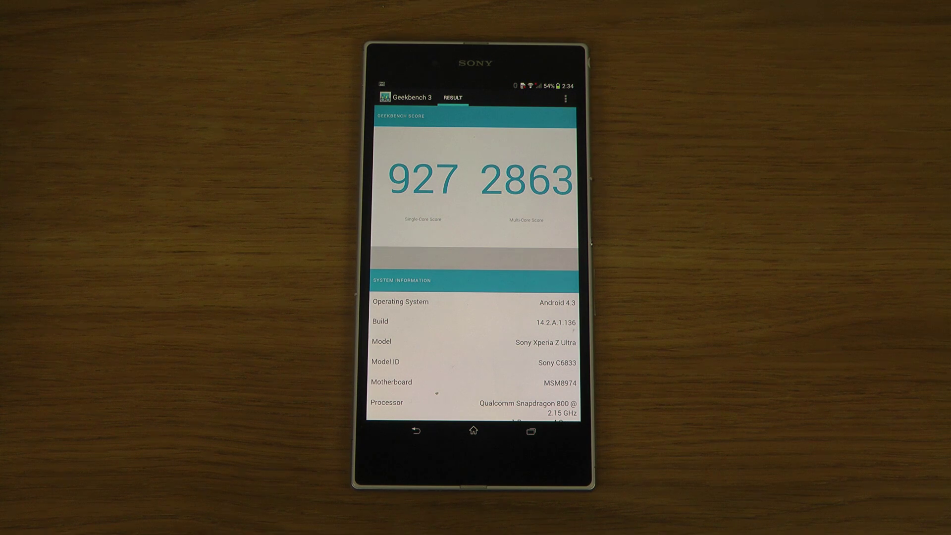
# Leave the 927/2863 Geekbench result page and return to the home screen.
pyautogui.click(474, 430)
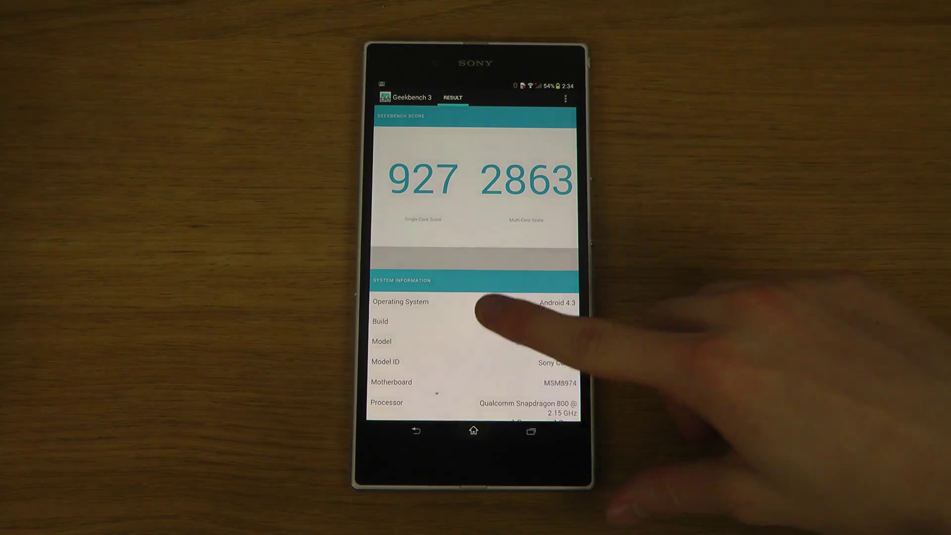